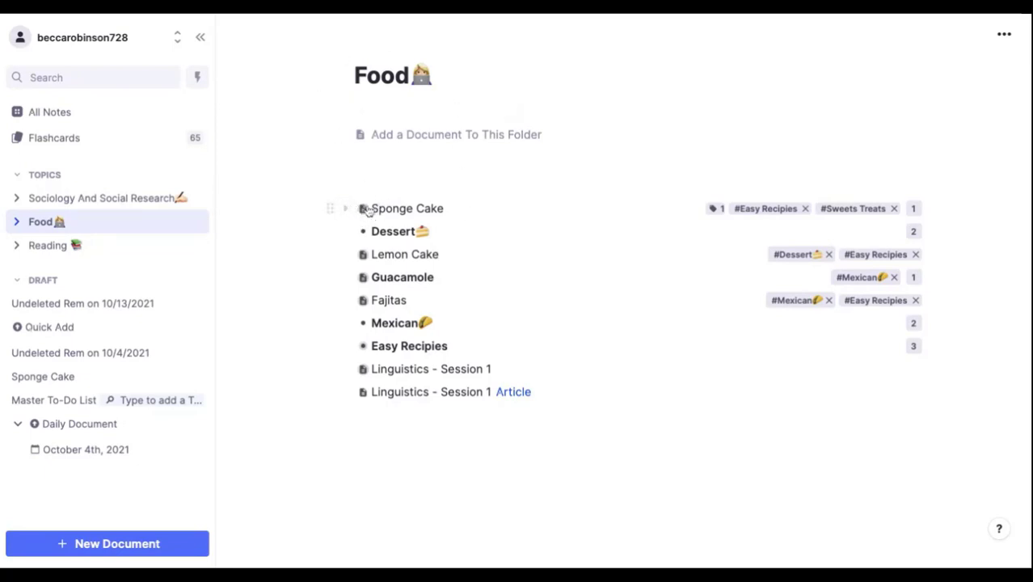
# Open the Sponge Cake document in the Food folder and start practising all of its cards.
pyautogui.click(366, 209)
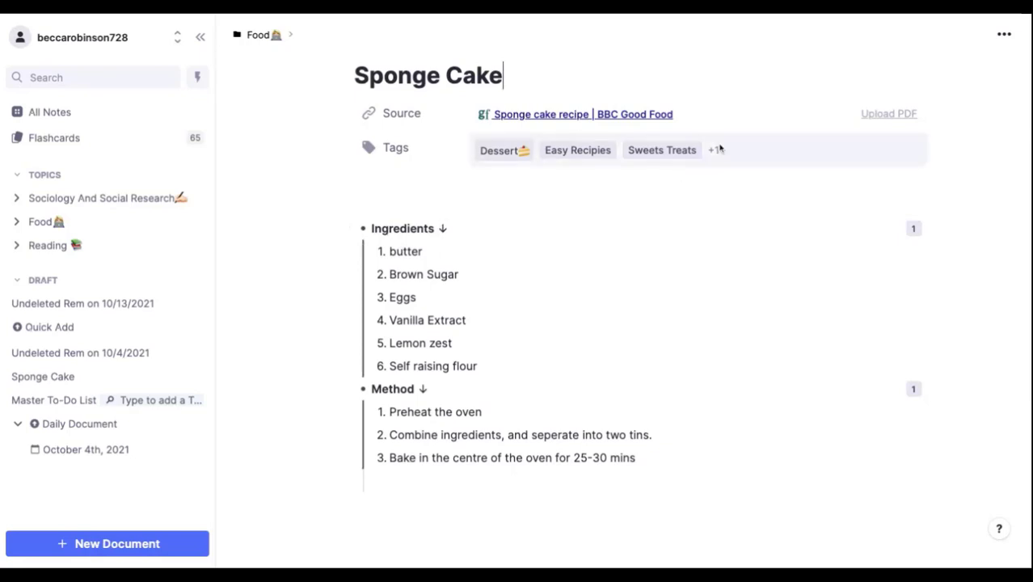
pyautogui.click(1003, 35)
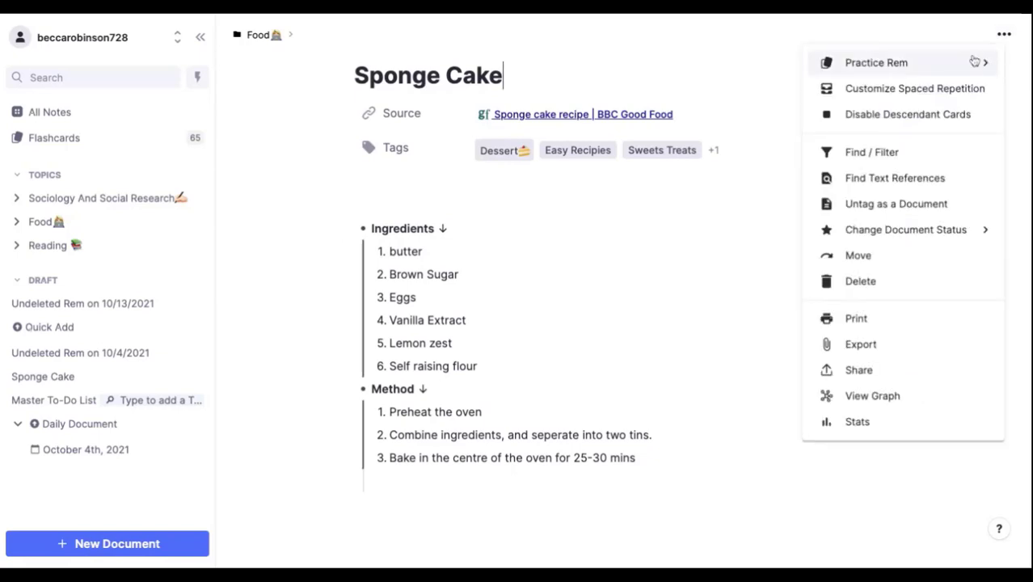
pyautogui.moveTo(977, 62)
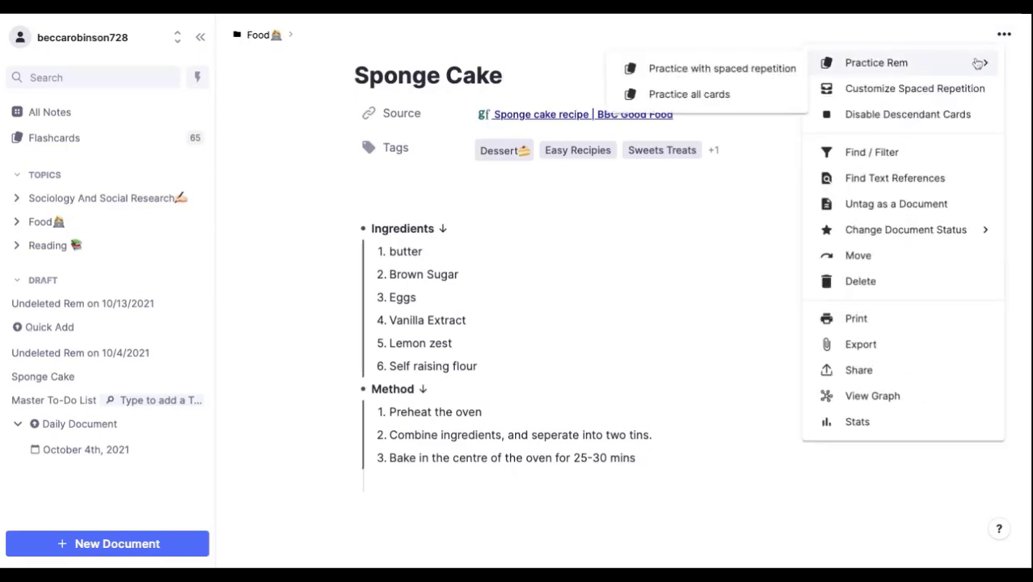
pyautogui.click(725, 98)
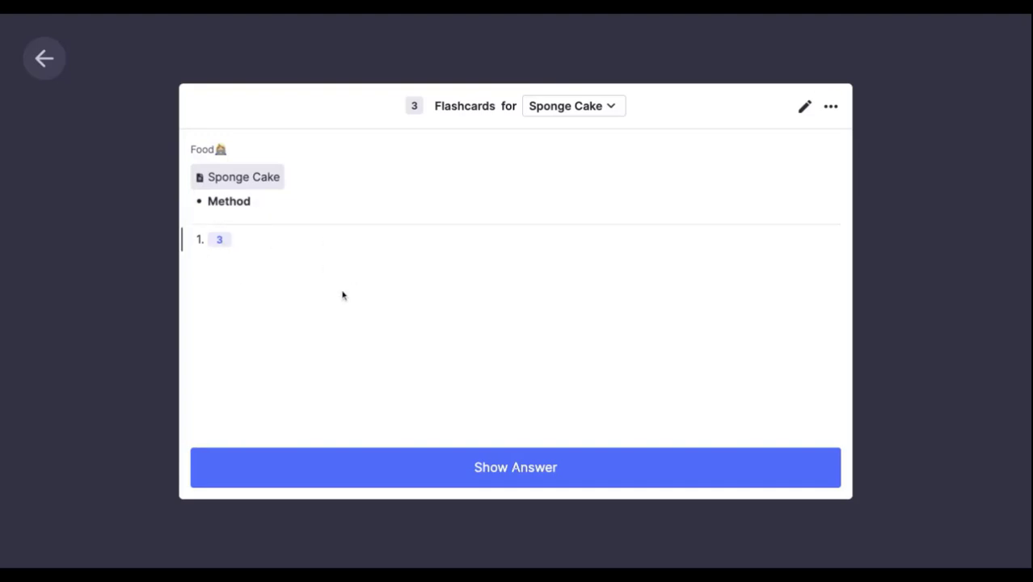
# Reveal the first Method flashcard and rate it Immediately, reveal the second card's answer, and leave the practice session.
pyautogui.click(568, 473)
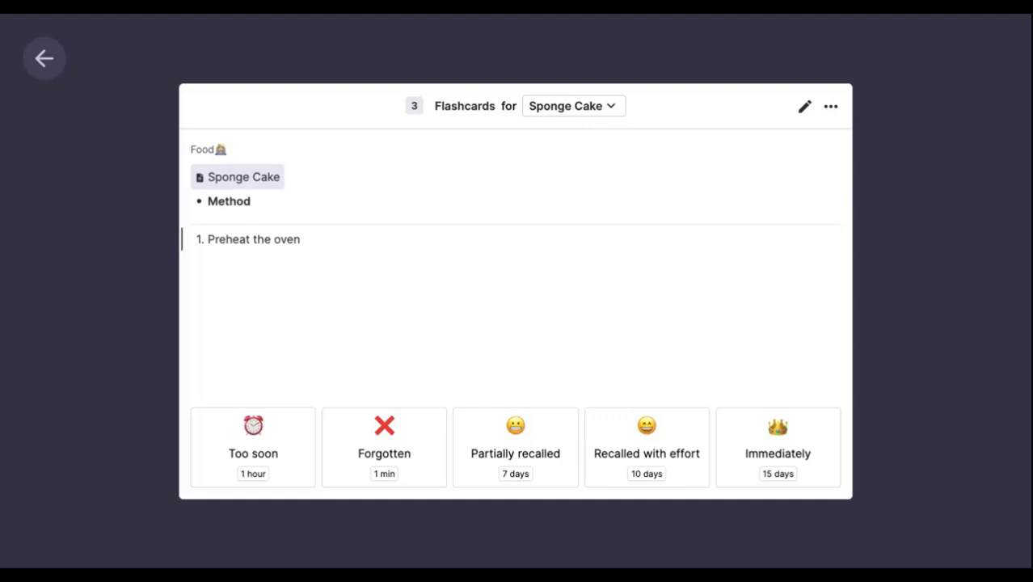
pyautogui.click(791, 454)
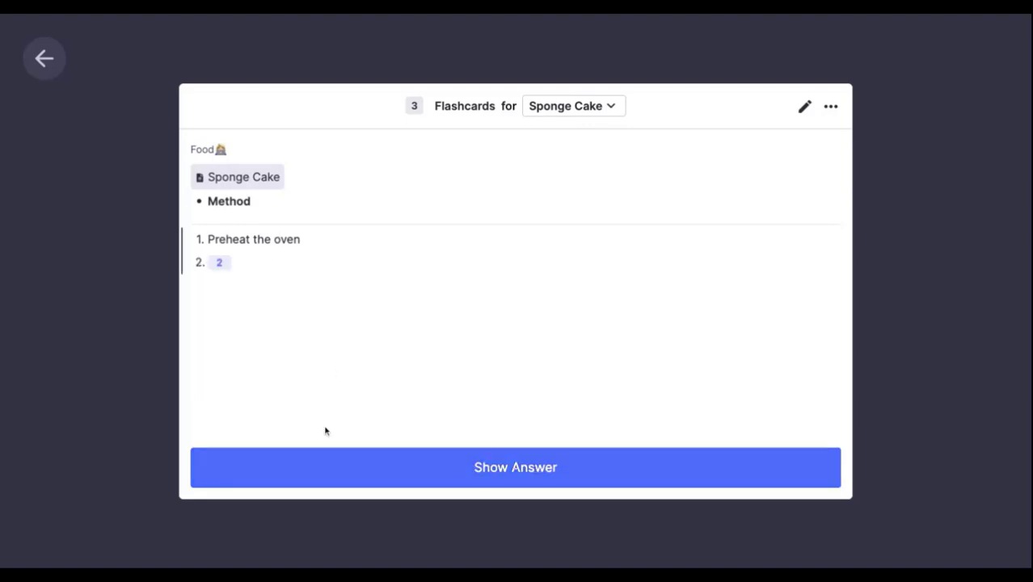
pyautogui.click(341, 474)
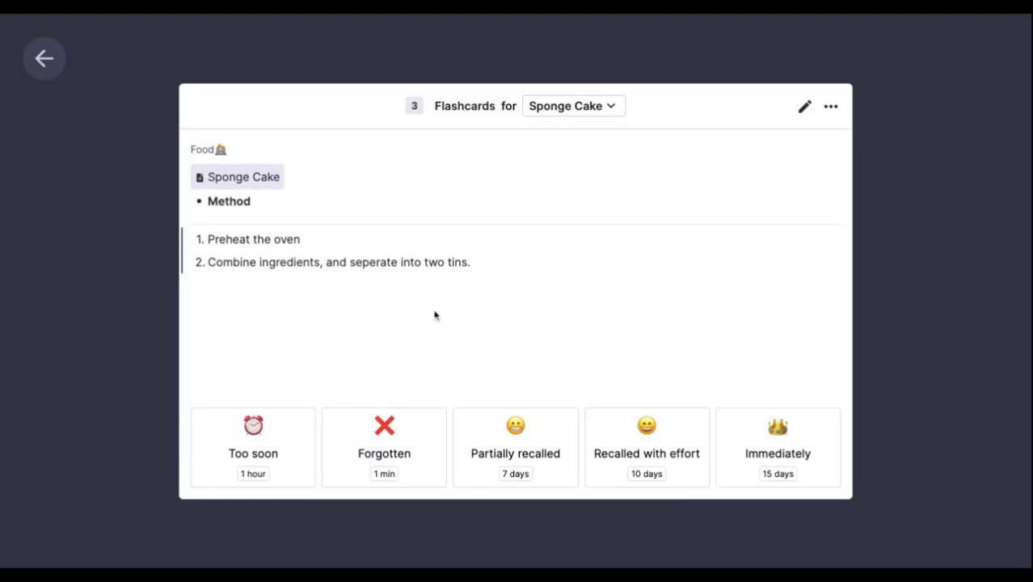
pyautogui.click(65, 65)
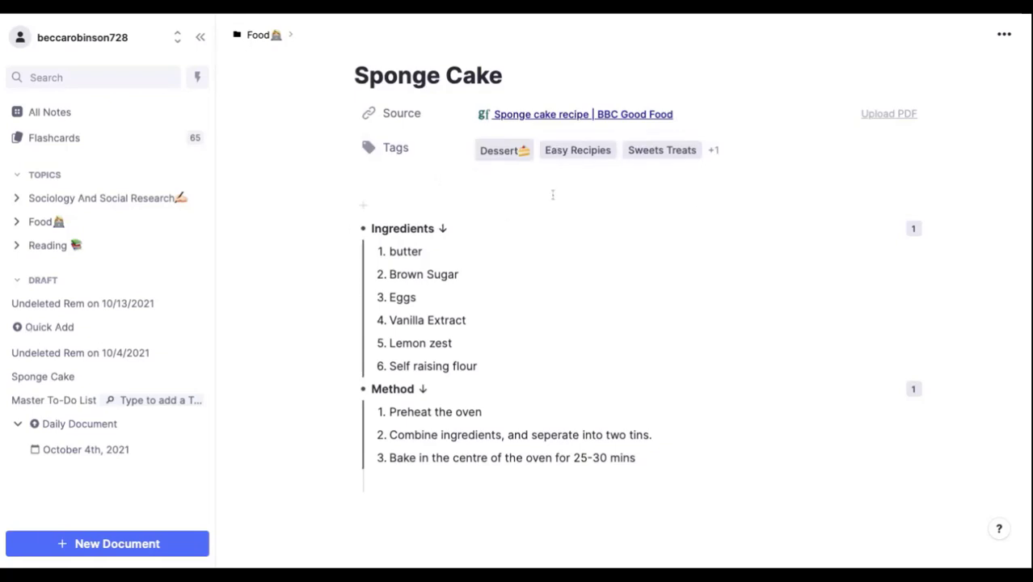
# View the Dessert tag of Sponge Cake and open the Lemon Cake document from its tagged Rem.
pyautogui.click(509, 161)
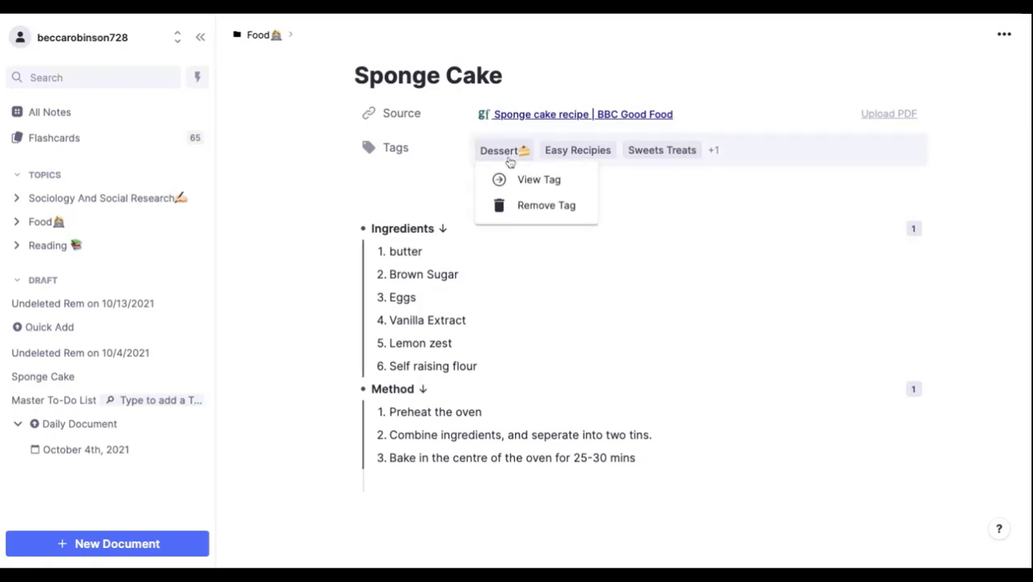
pyautogui.click(530, 181)
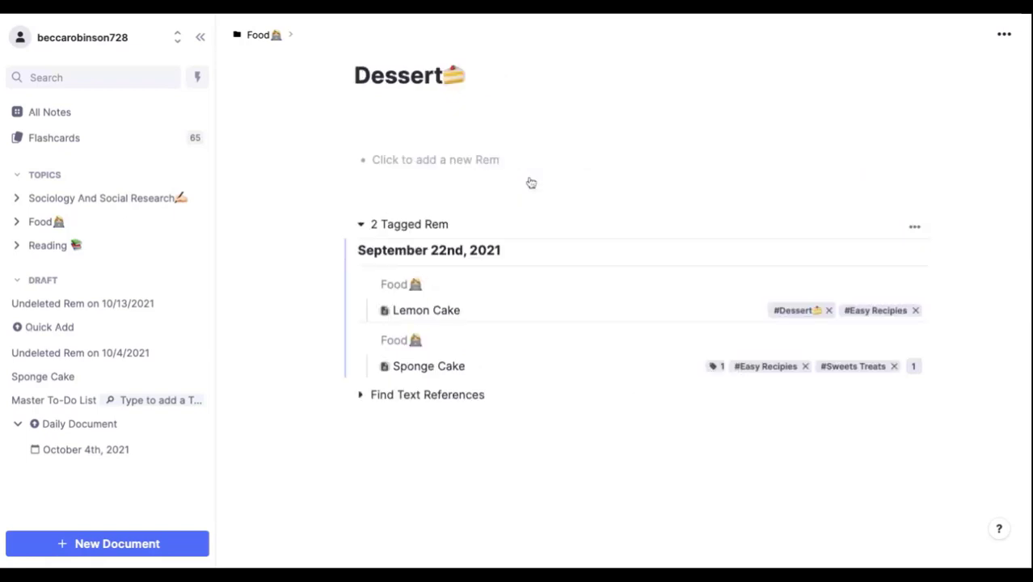
pyautogui.click(386, 313)
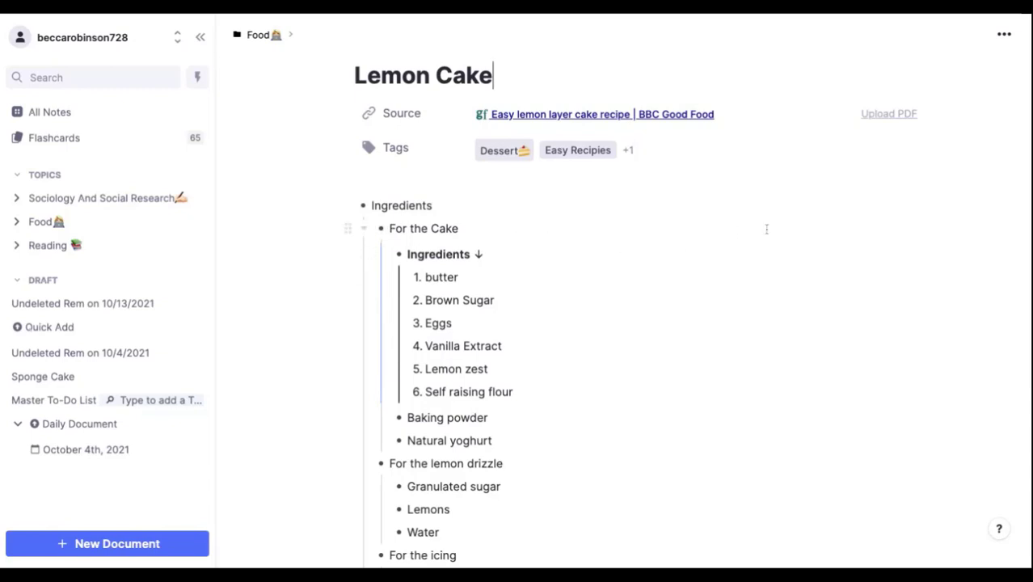
# Change the second item of the embedded Ingredients list under "For the Cake" to "Caster Sugar".
pyautogui.click(609, 283)
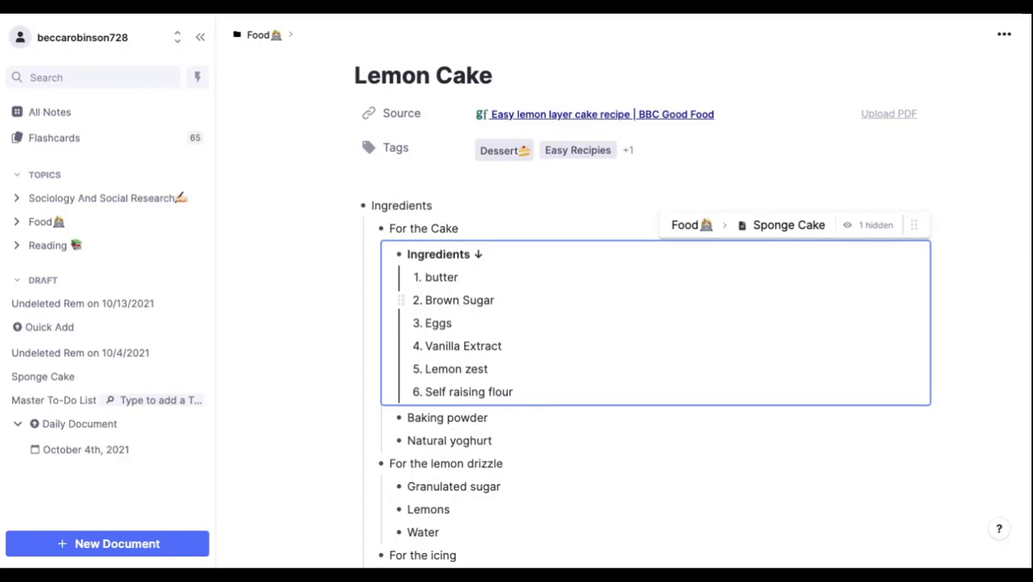
pyautogui.press('BackSpace')
pyautogui.press('BackSpace')
pyautogui.press('BackSpace')
pyautogui.press('BackSpace')
pyautogui.press('BackSpace')
pyautogui.write('Caster')
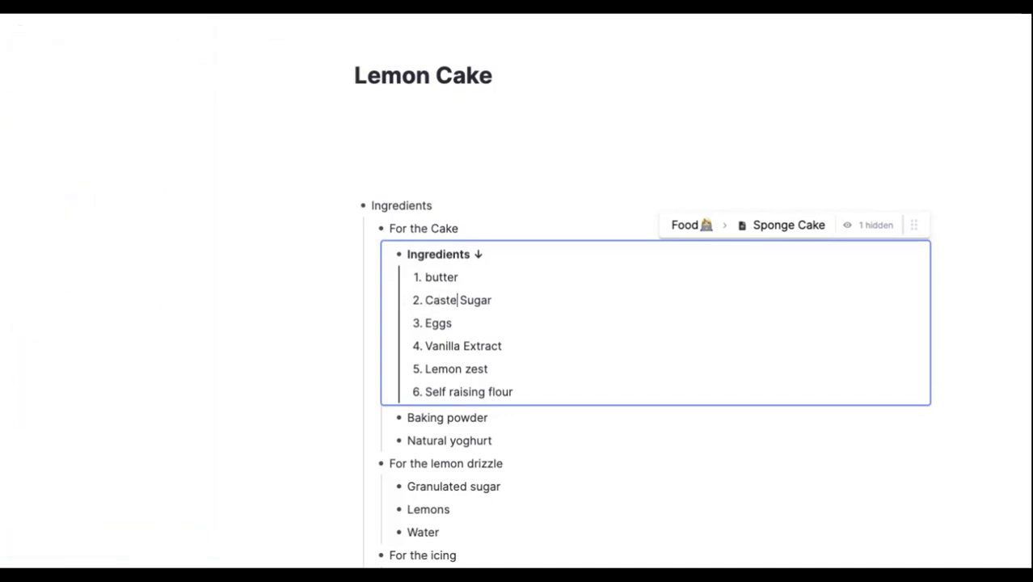
pyautogui.click(553, 316)
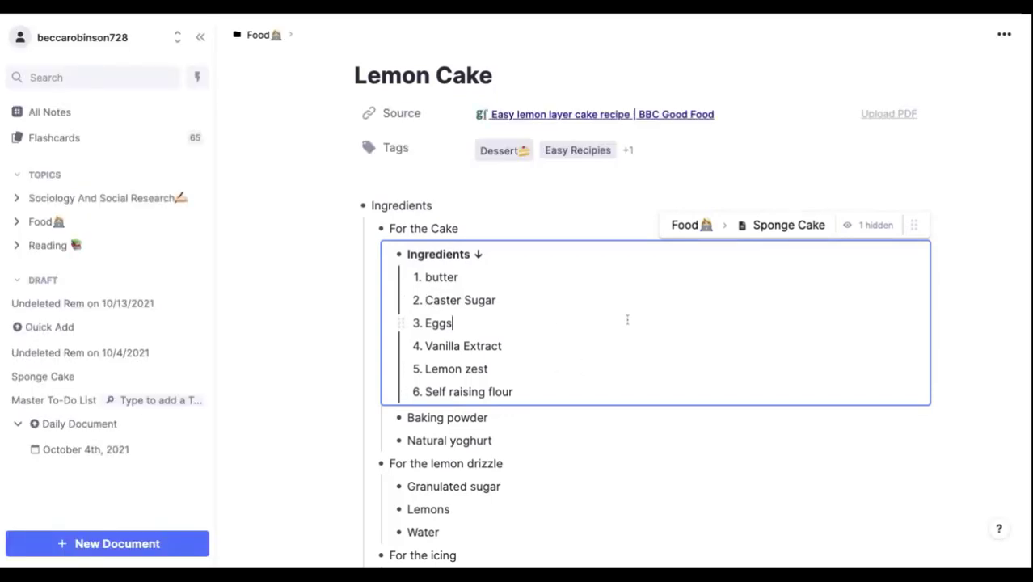
pyautogui.click(495, 301)
# Expand the embedded ingredients portal to its parent Sponge Cake and open that source document.
pyautogui.click(791, 227)
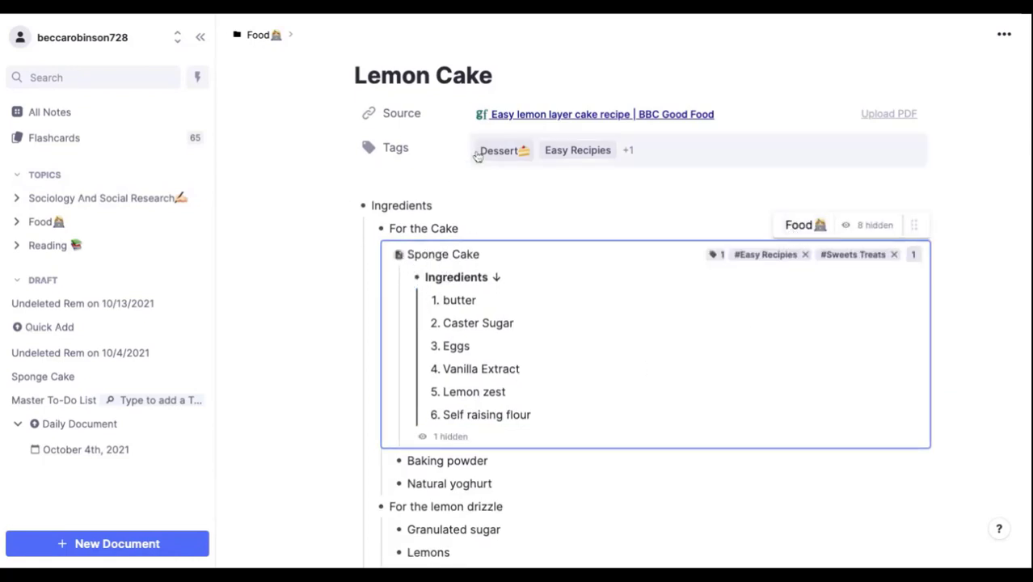
pyautogui.click(398, 254)
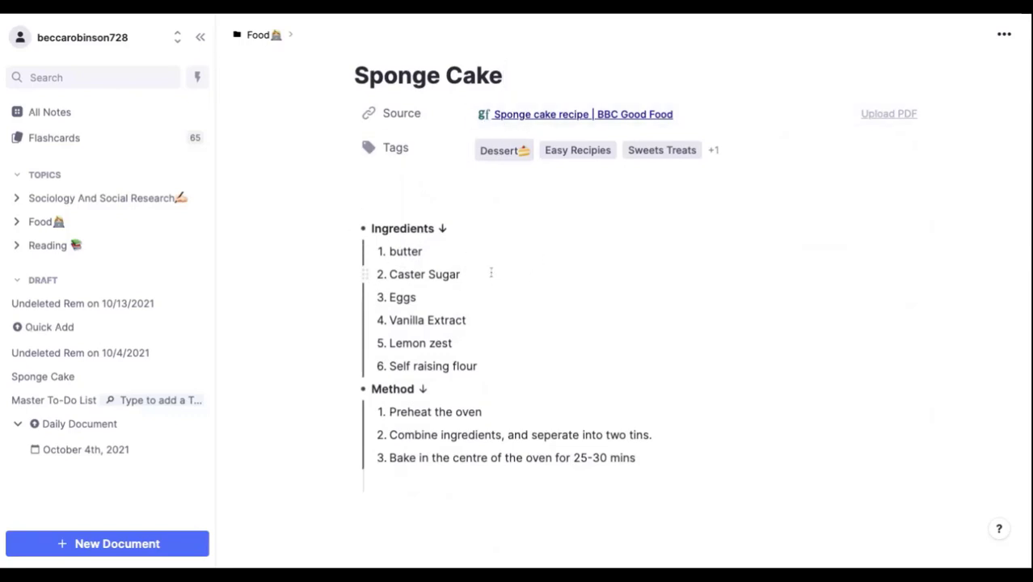
# Return to the Lemon Cake document through the Dessert tag and review its ingredients and embedded Method section.
pyautogui.click(521, 150)
pyautogui.click(525, 179)
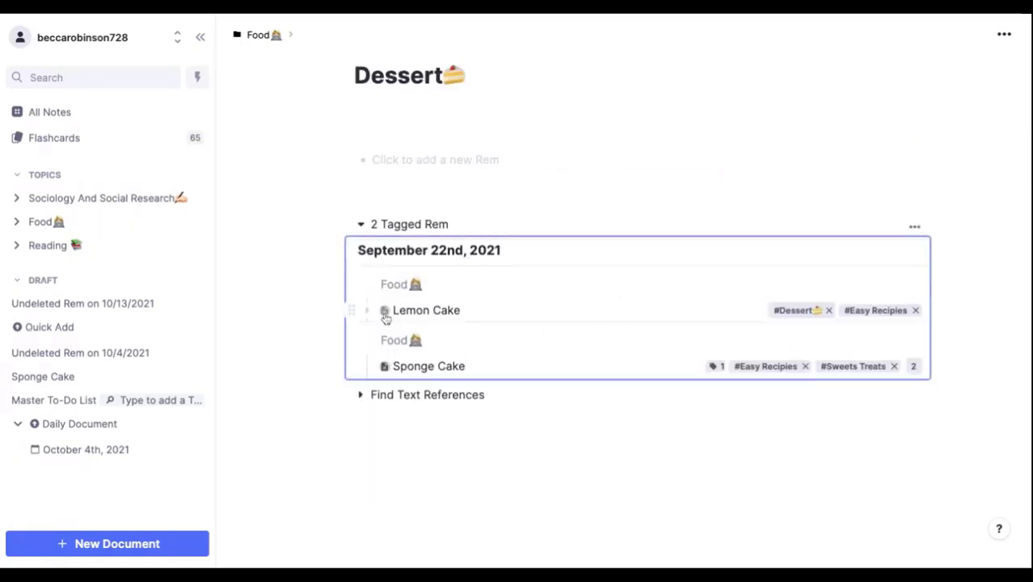
pyautogui.click(386, 315)
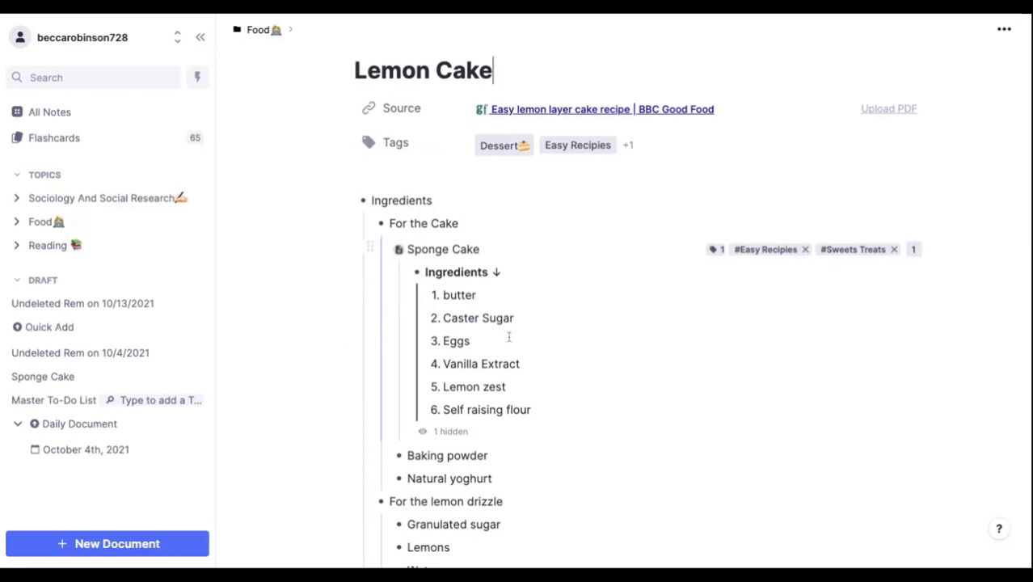
pyautogui.scroll(-1, 509, 338)
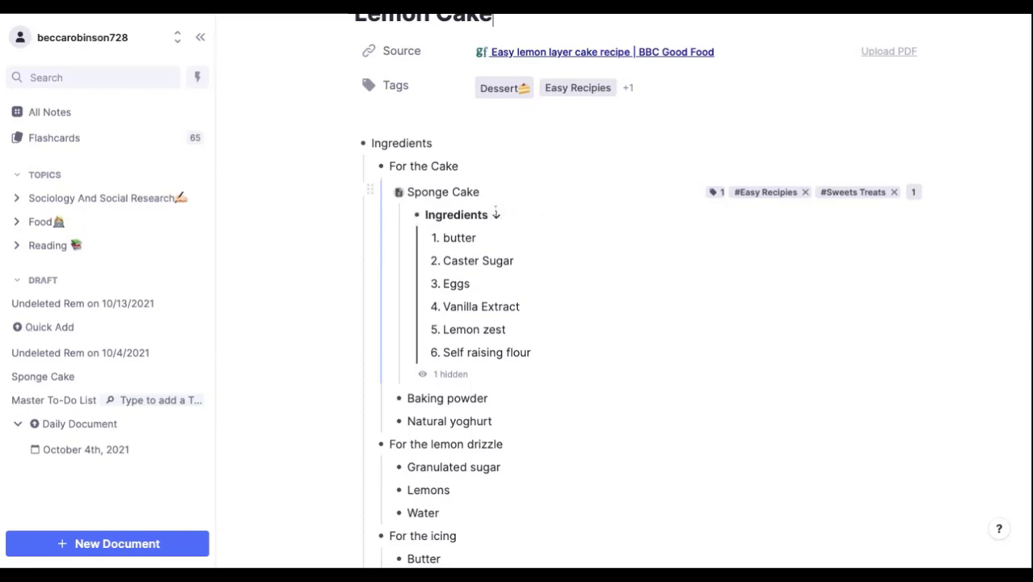
pyautogui.scroll(-4, 574, 292)
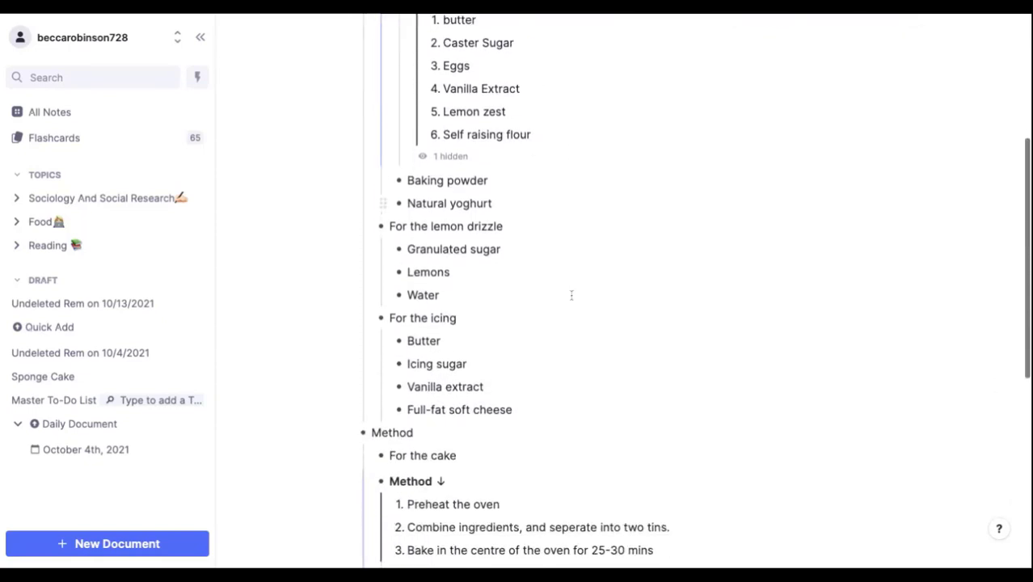
pyautogui.scroll(-3, 571, 295)
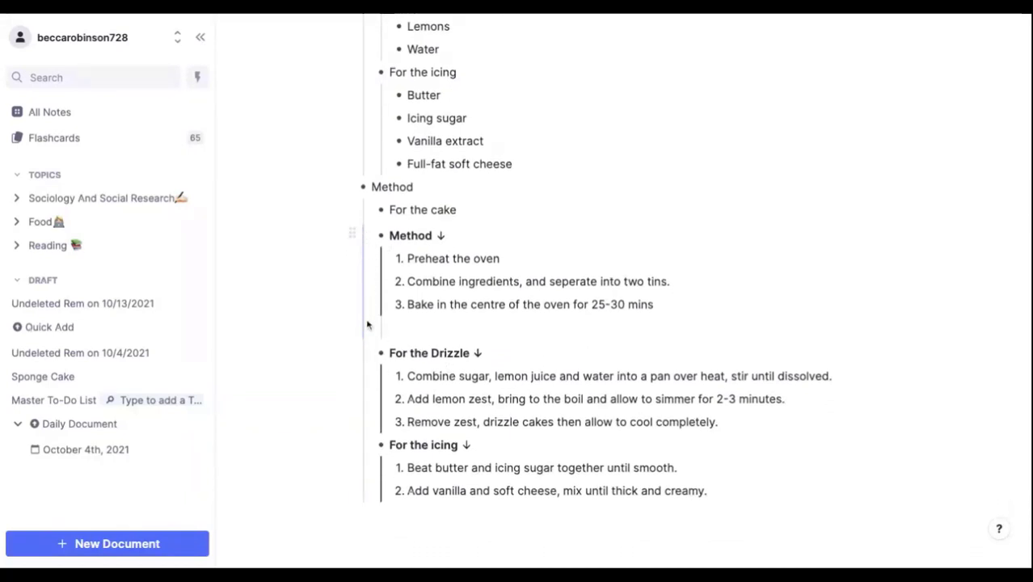
pyautogui.click(567, 234)
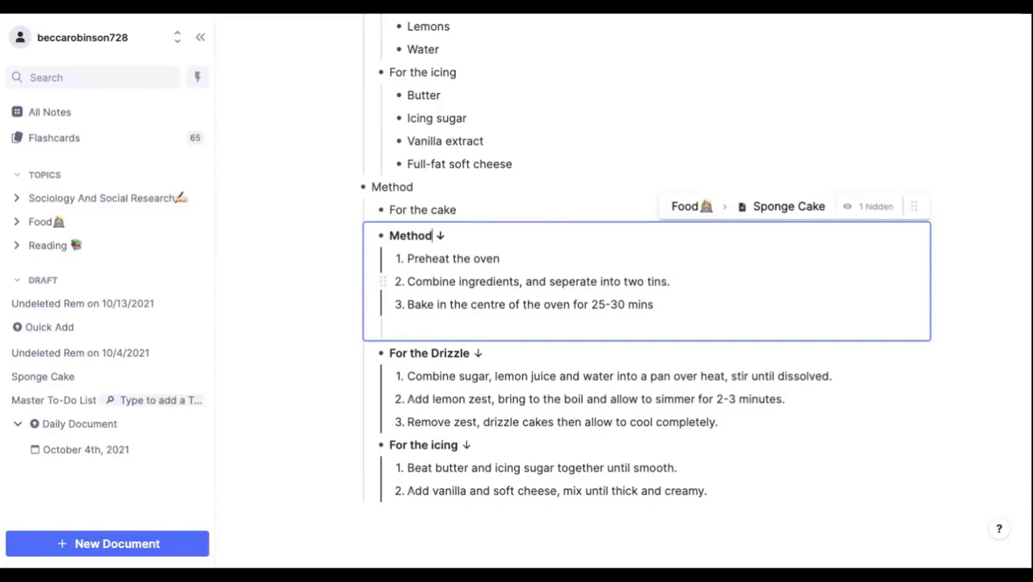
pyautogui.scroll(6, 566, 323)
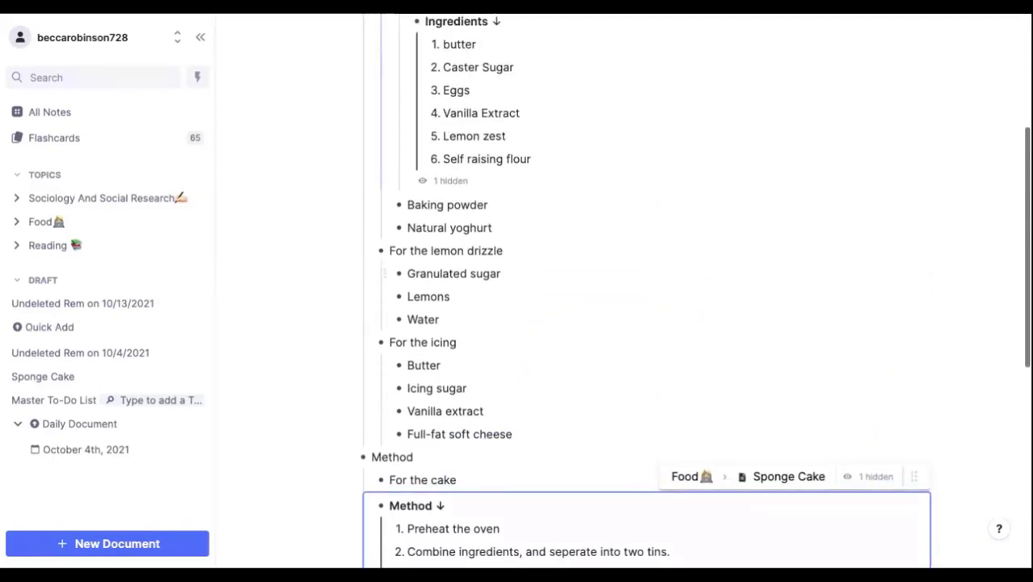
pyautogui.scroll(1, 566, 324)
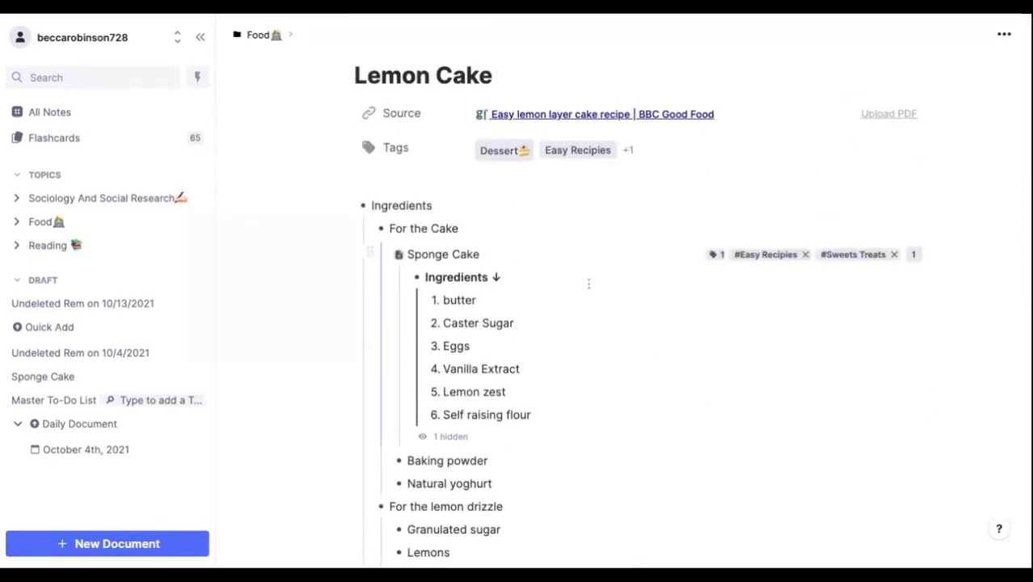
# View the Easy Recipies tag of Lemon Cake and open the Fajitas document from its tagged Rem.
pyautogui.click(598, 154)
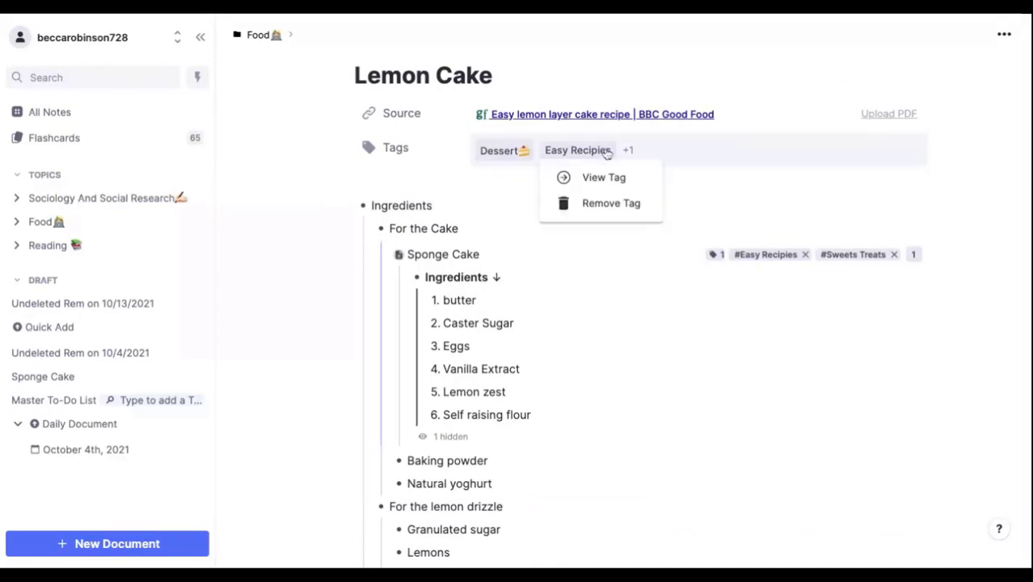
pyautogui.scroll(-6, 604, 157)
pyautogui.scroll(6, 614, 133)
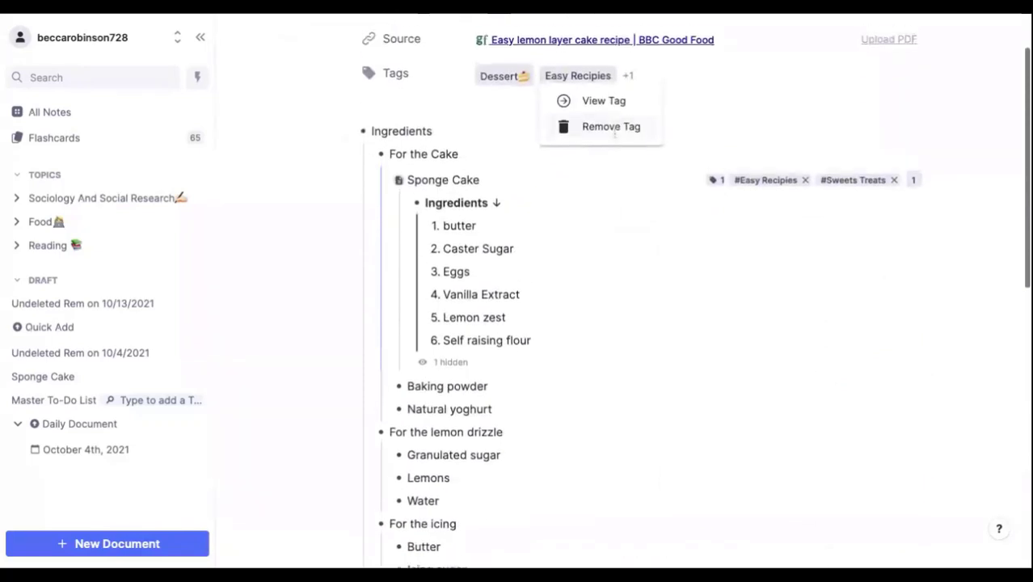
pyautogui.click(625, 109)
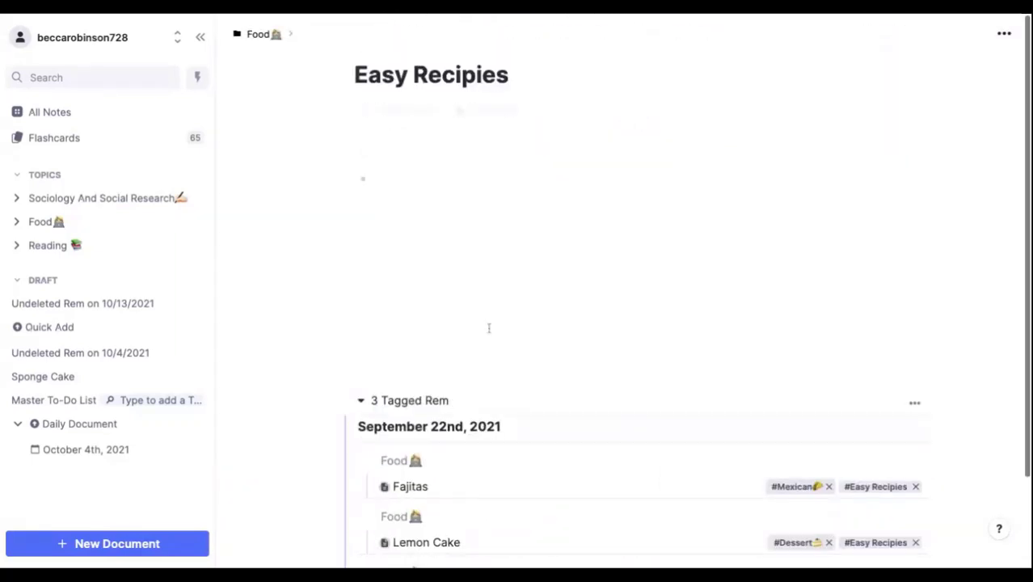
pyautogui.scroll(-2, 380, 379)
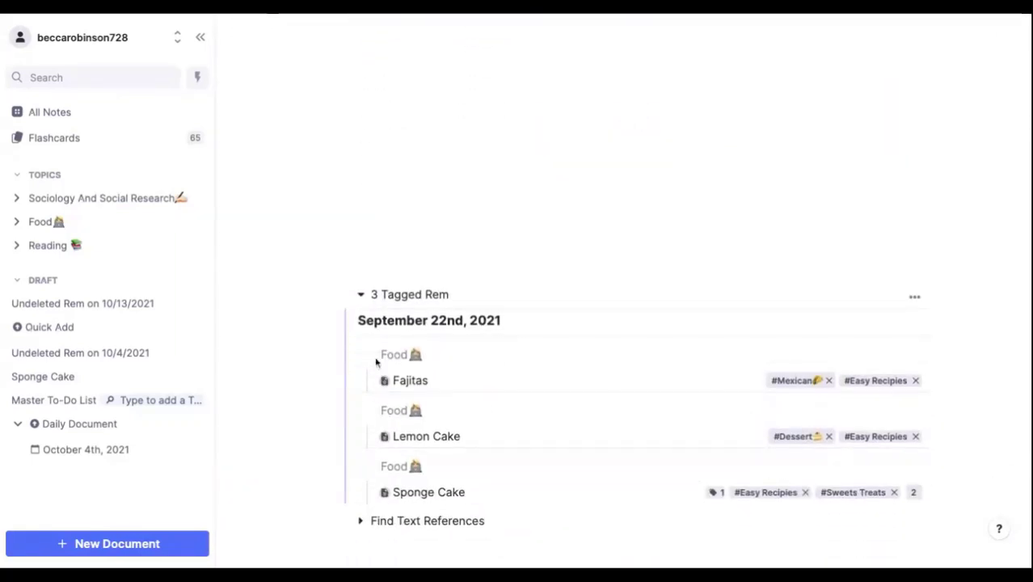
pyautogui.click(386, 385)
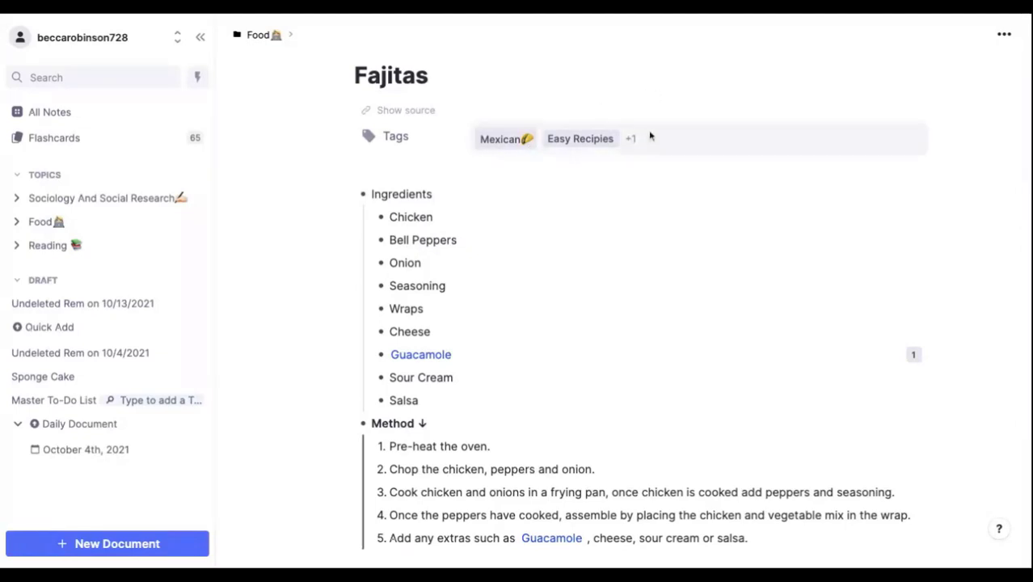
# Follow the Guacamole reference in the Fajitas ingredients and view that document's Mexican tag.
pyautogui.scroll(-1, 638, 184)
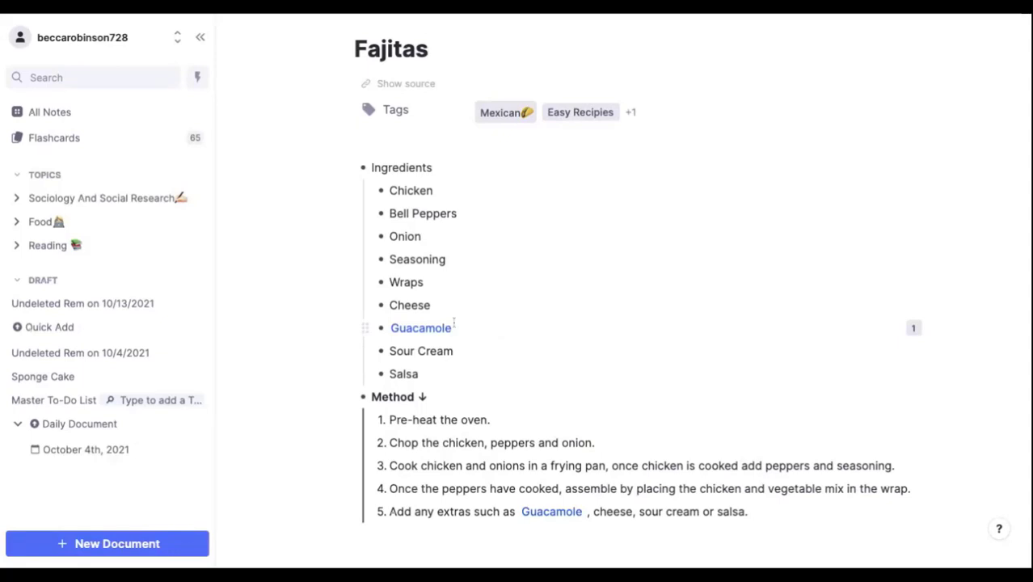
pyautogui.click(446, 331)
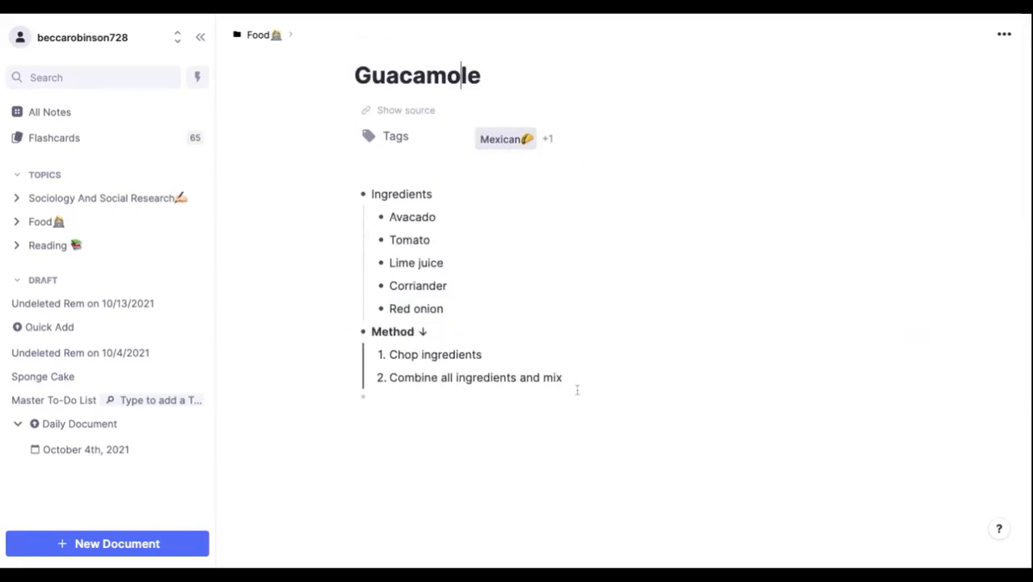
pyautogui.click(507, 150)
pyautogui.click(521, 167)
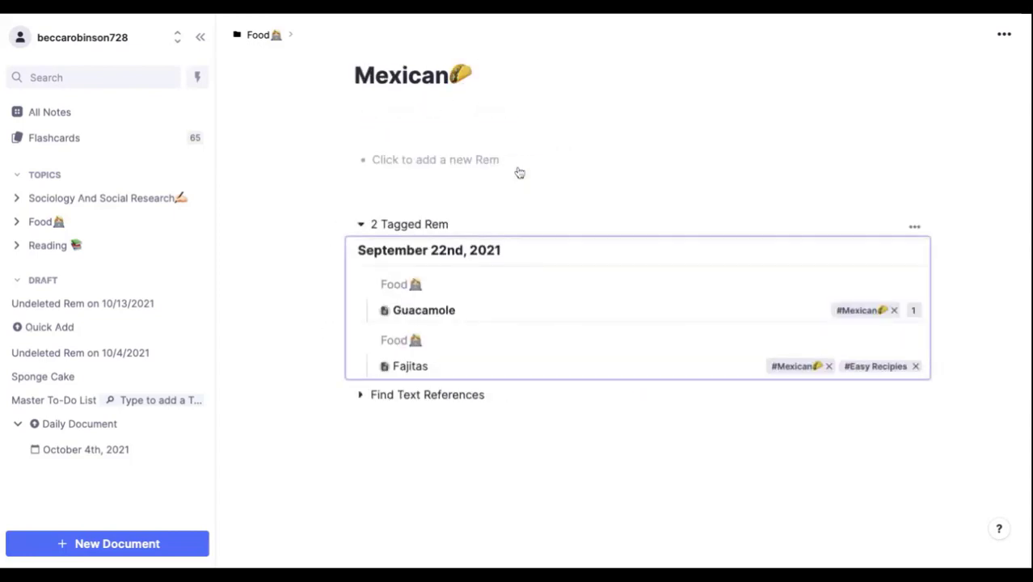
# Reopen Fajitas from the Mexican tag's tagged Rem and look over its ingredients and method.
pyautogui.click(384, 366)
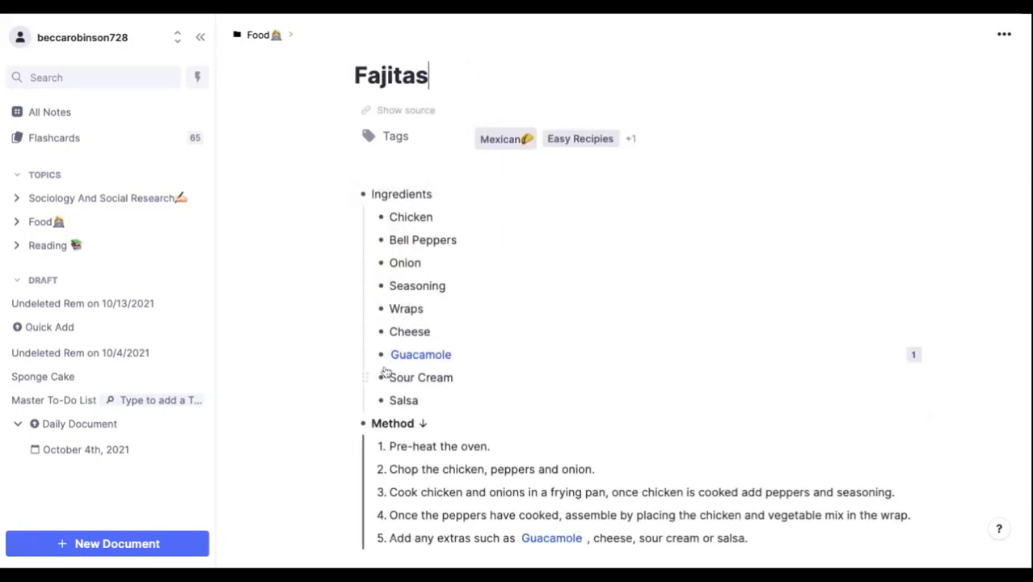
pyautogui.scroll(-1, 509, 303)
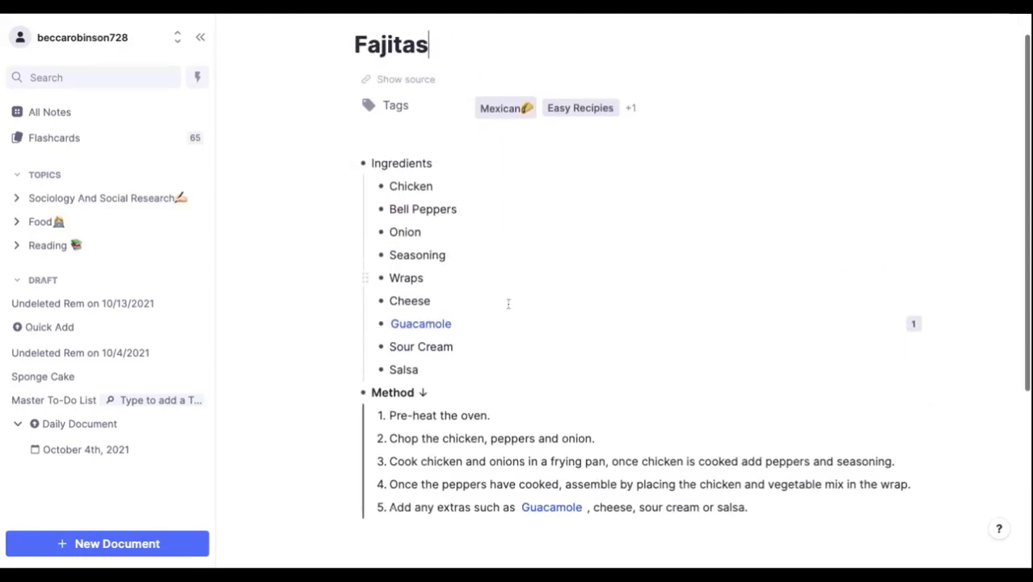
pyautogui.scroll(1, 509, 303)
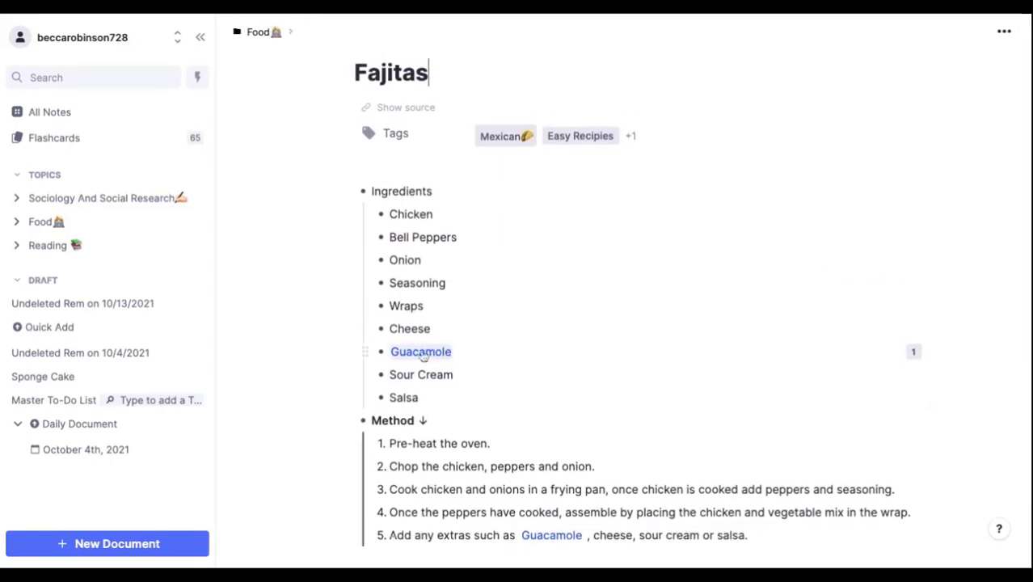
# Open the Guacamole ingredient of Fajitas in another pane and follow its references there to the full Guacamole document.
pyautogui.click(366, 353)
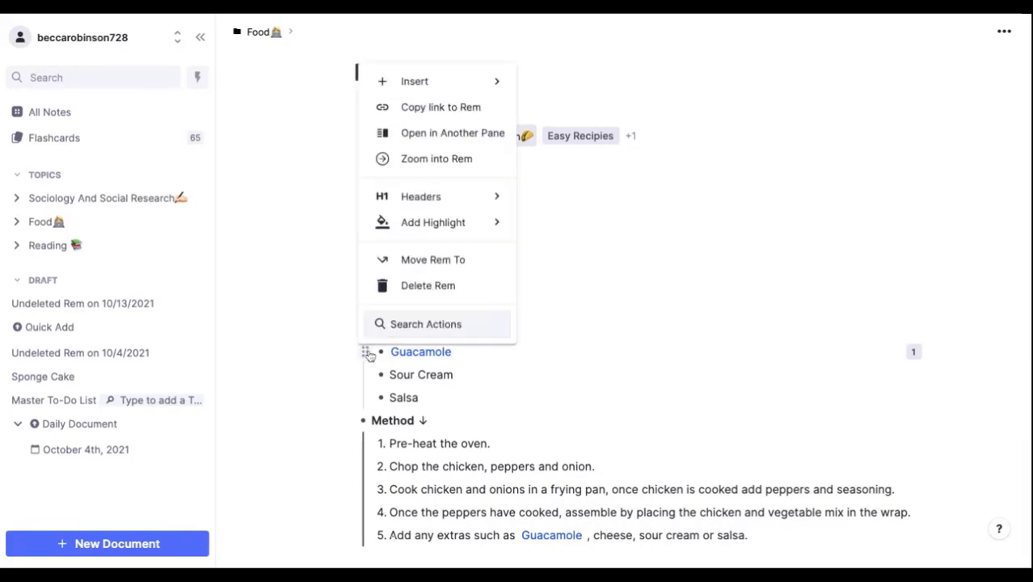
pyautogui.click(475, 134)
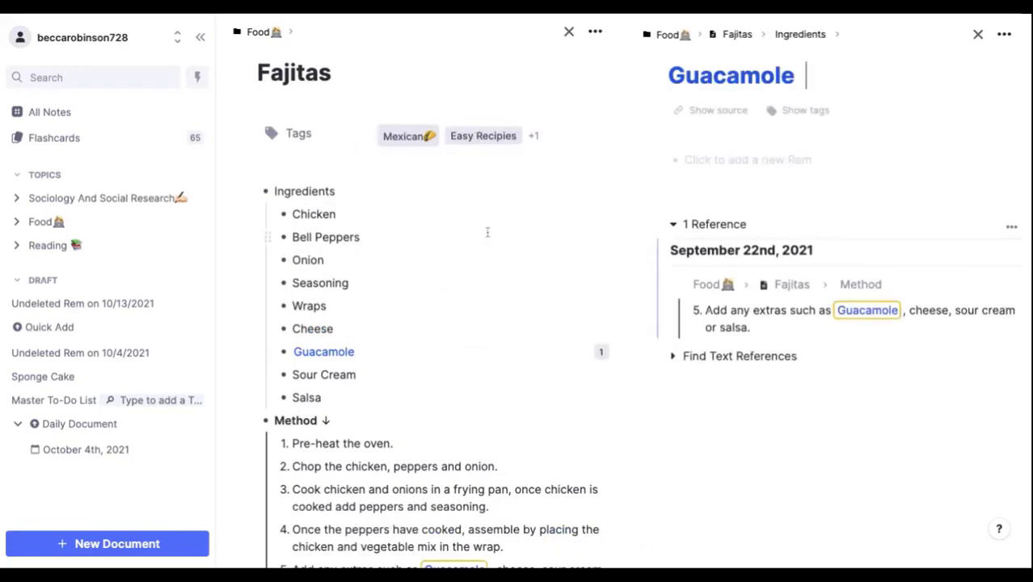
pyautogui.scroll(-1, 487, 230)
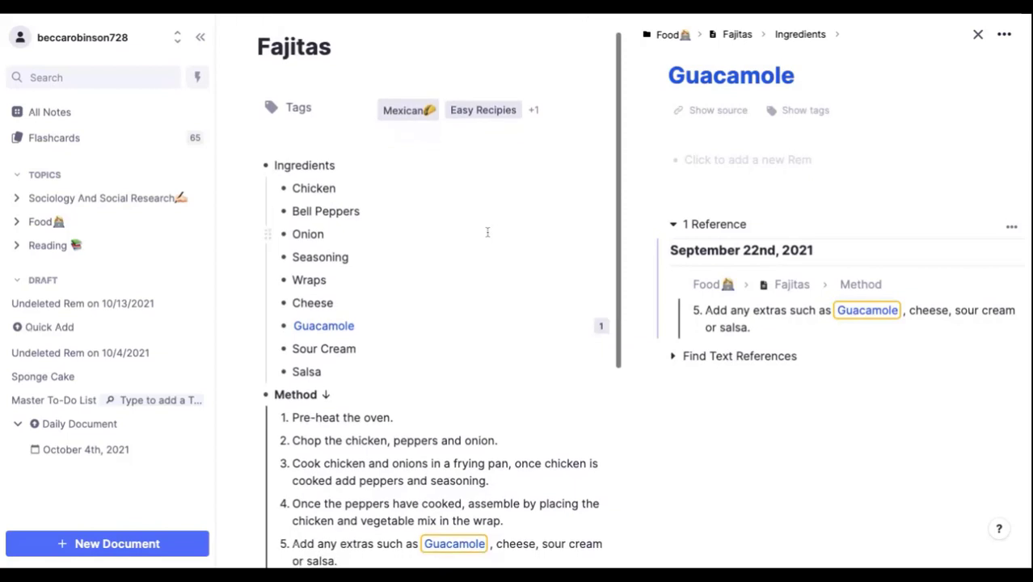
pyautogui.click(849, 313)
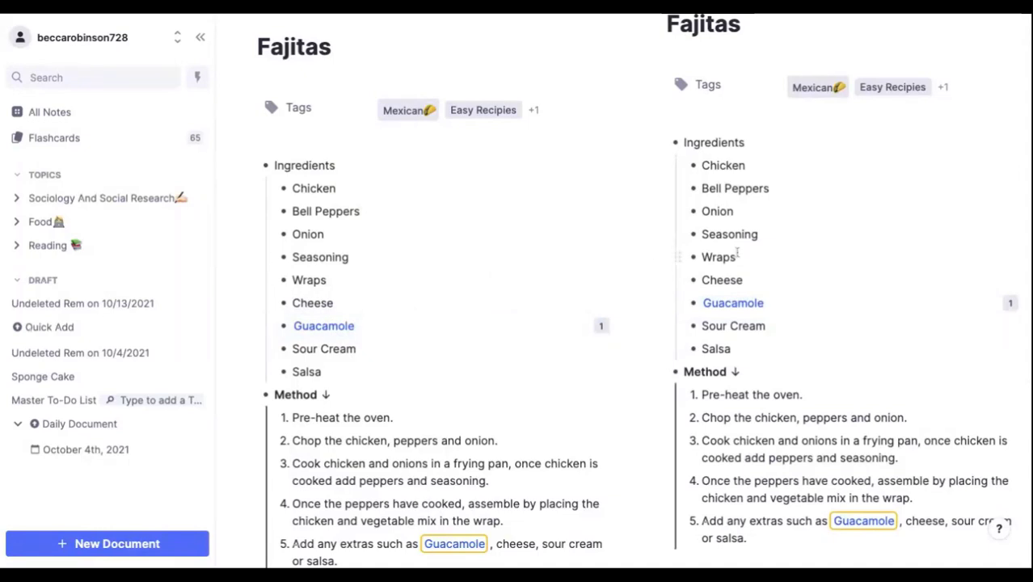
pyautogui.click(737, 308)
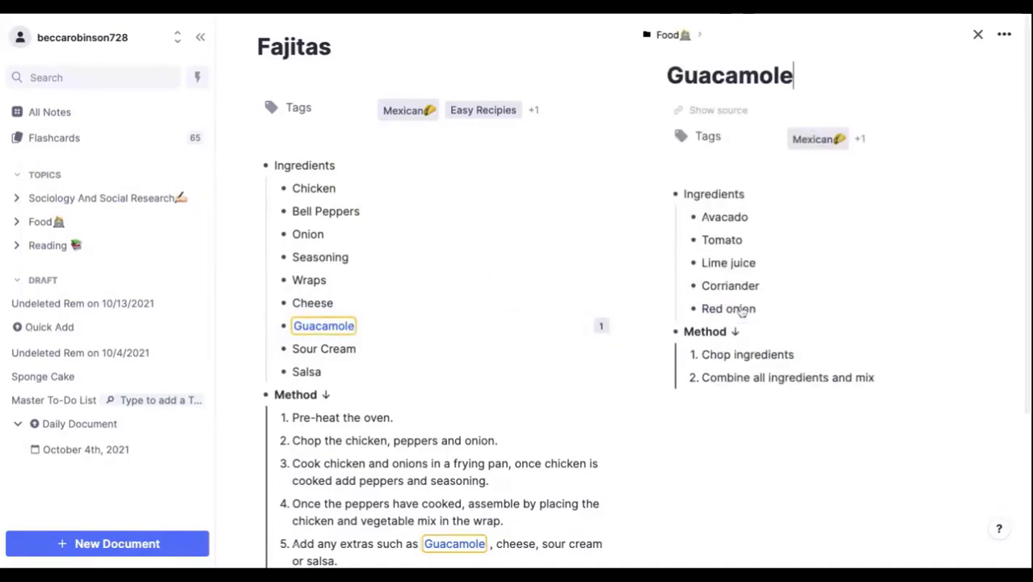
# Look through the Fajitas ingredients and method alongside the Guacamole recipe, returning to the start of the Fajitas document.
pyautogui.scroll(-1, 545, 357)
pyautogui.scroll(-4, 545, 357)
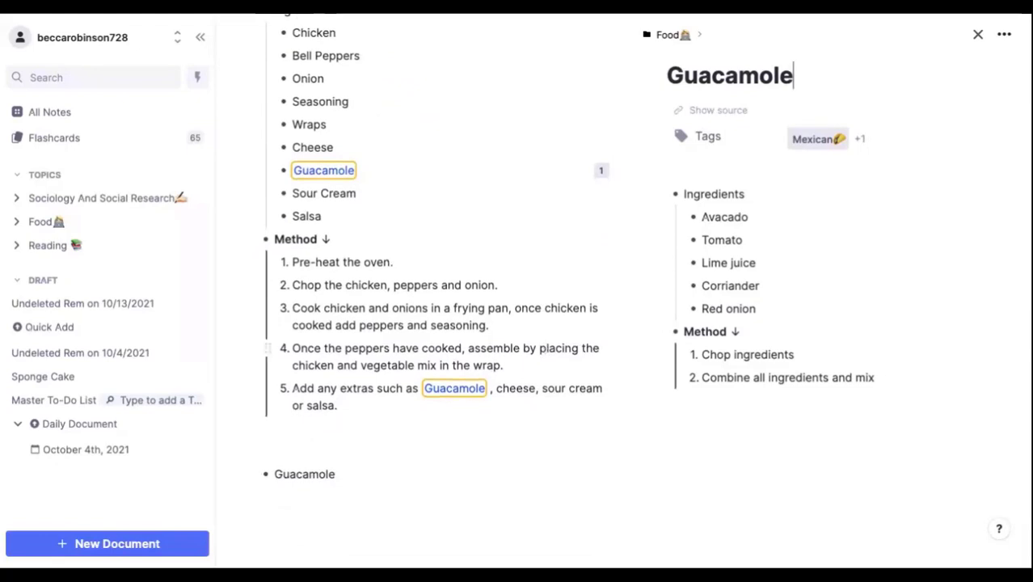
pyautogui.scroll(2, 410, 208)
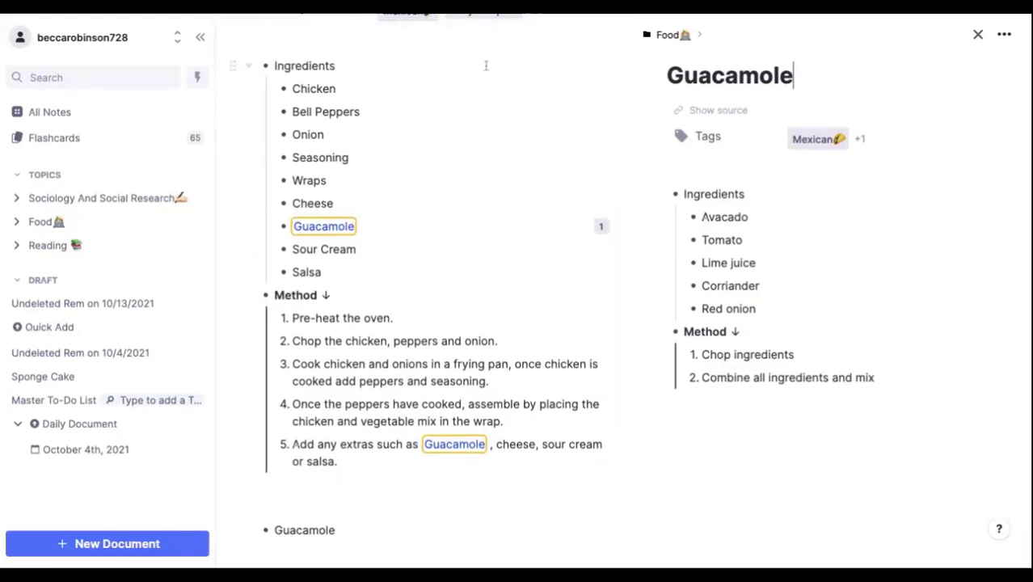
pyautogui.scroll(2, 483, 49)
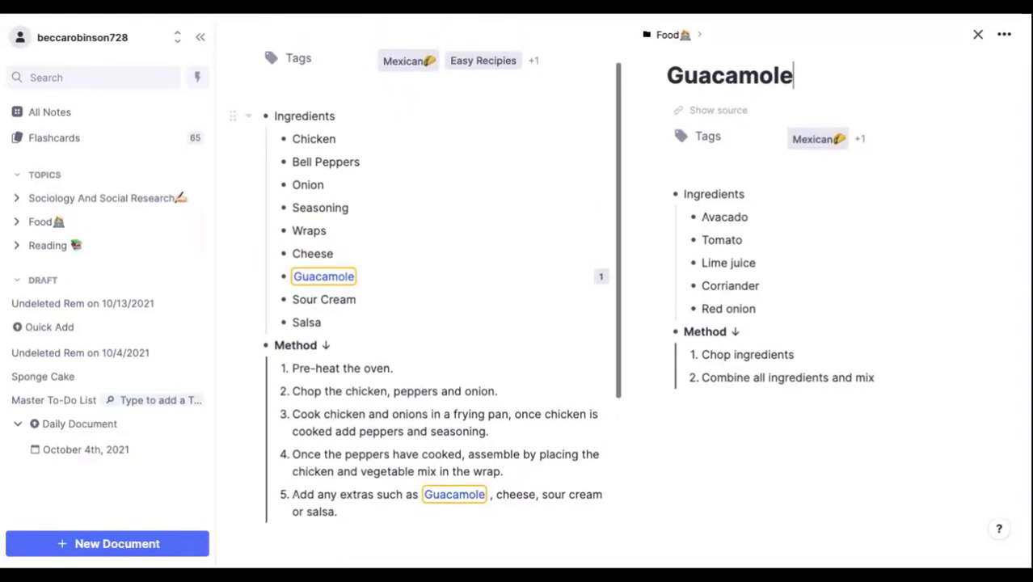
pyautogui.scroll(3, 486, 69)
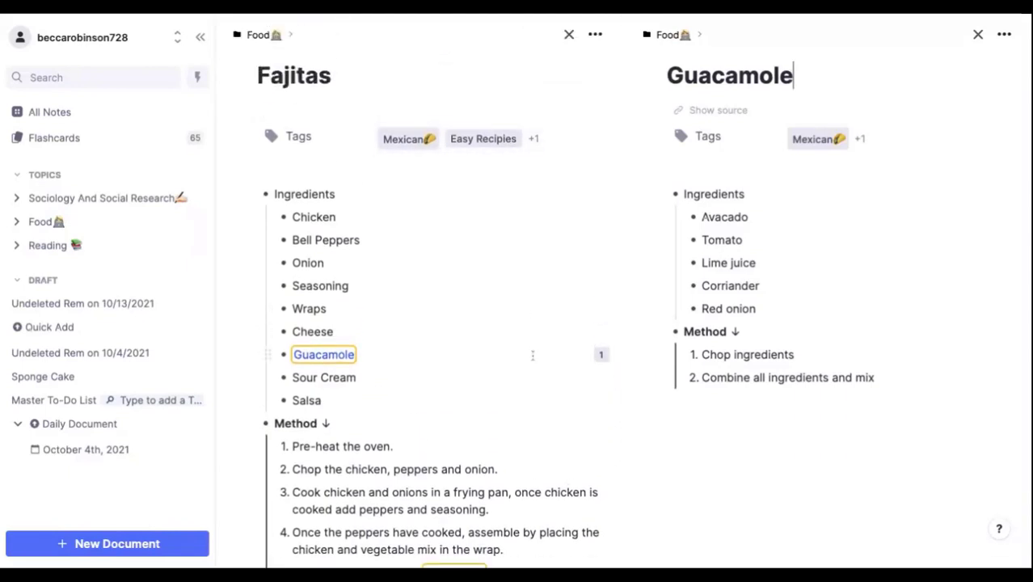